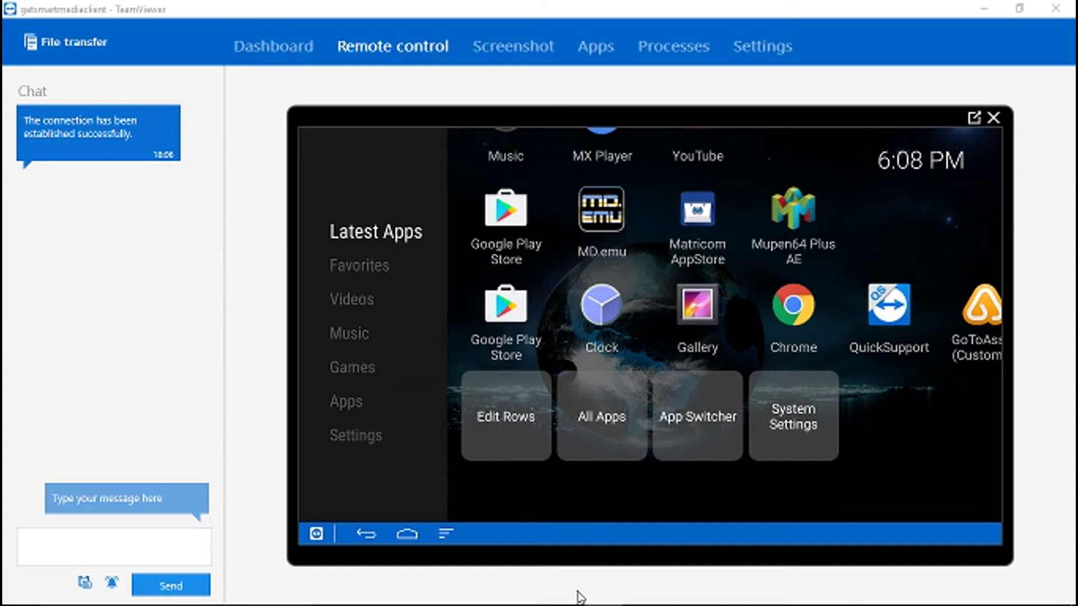
- Highlight the Chrome icon in the TV box launcher's Apps row
{"action": "left_click", "coordinate": [798, 320]}
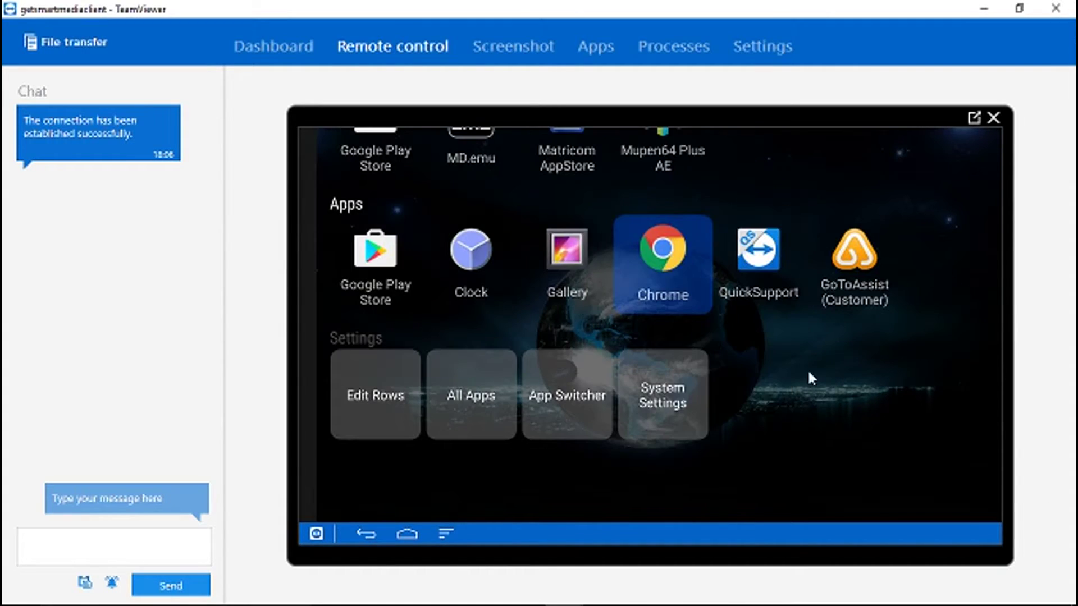
- Launch Chrome and open the Pair - Openload.co page from the saved openload.co /pair bookmark
{"action": "left_click", "coordinate": [673, 271]}
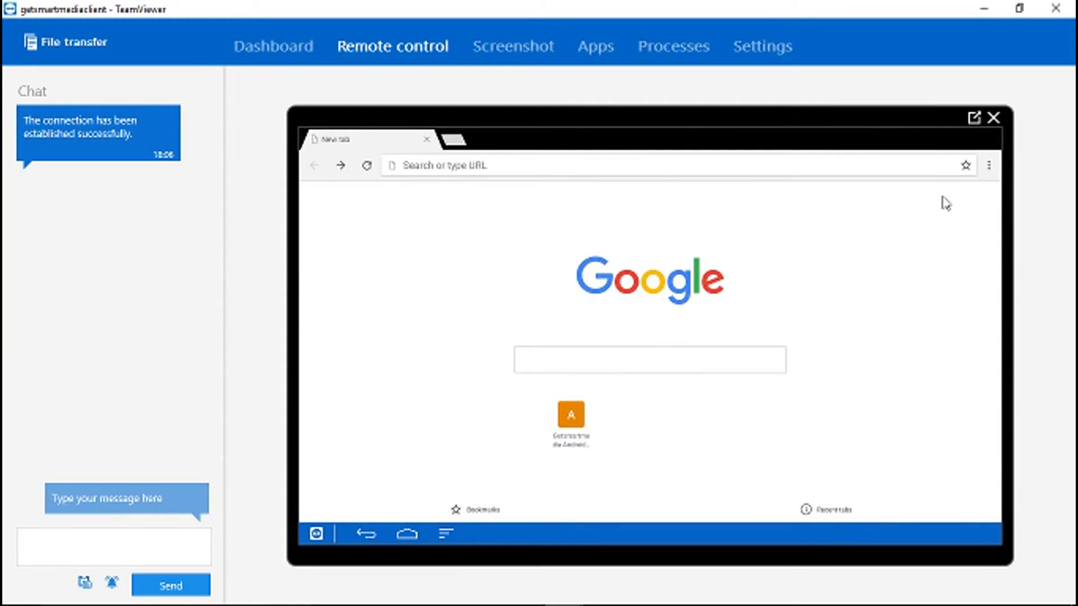
{"action": "left_click", "coordinate": [990, 167]}
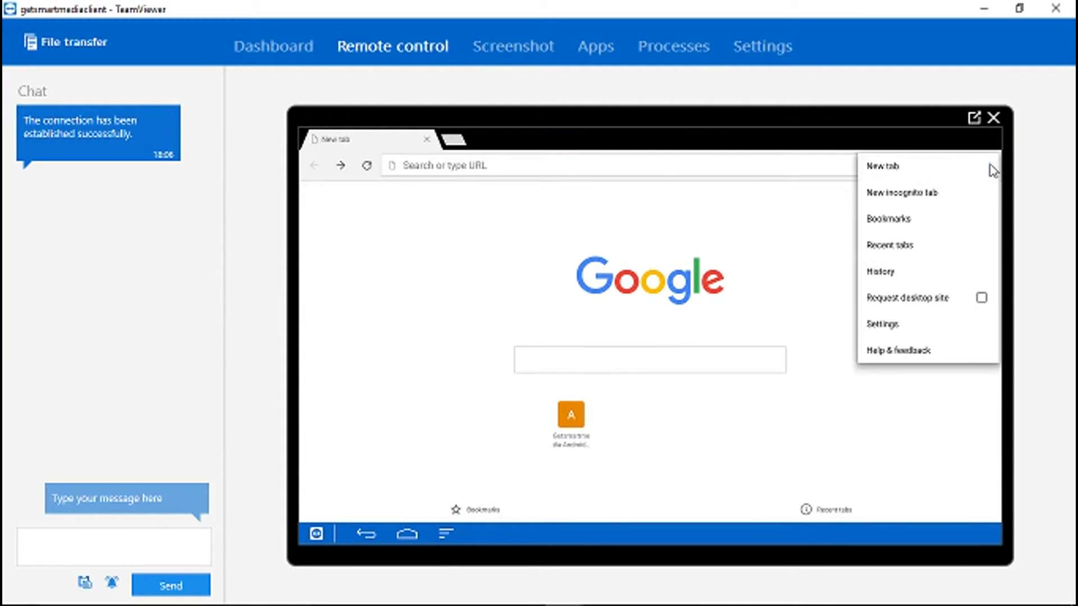
{"action": "left_click", "coordinate": [904, 225]}
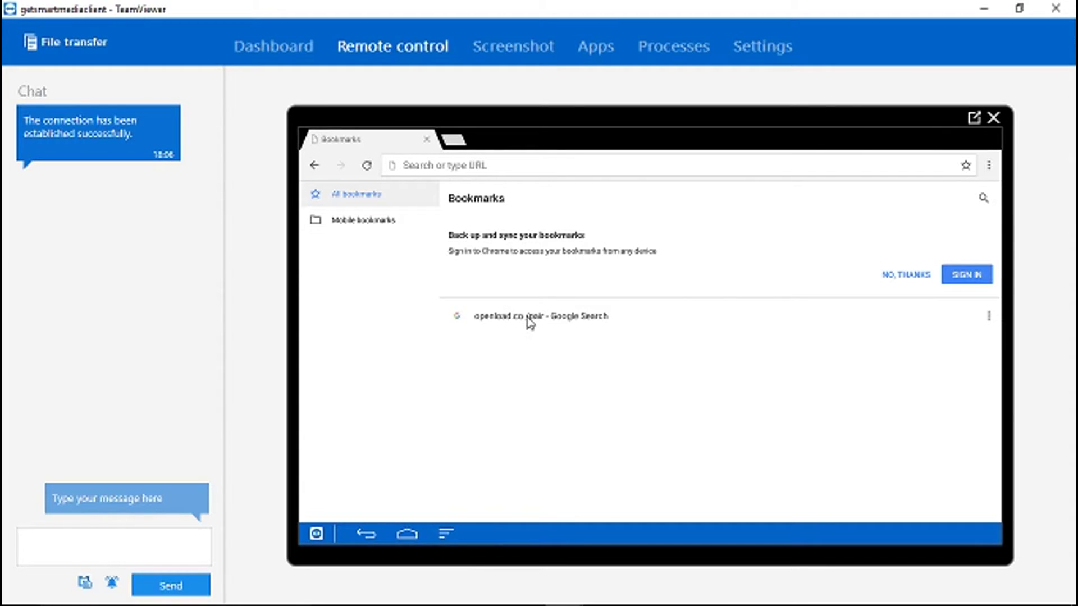
{"action": "left_click", "coordinate": [533, 316]}
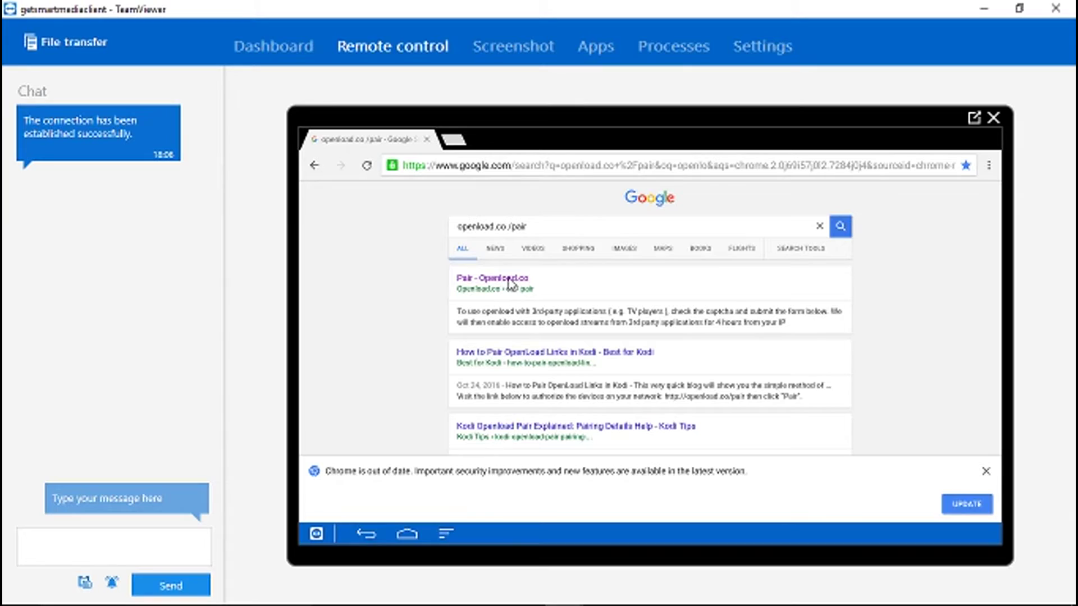
{"action": "left_click", "coordinate": [510, 284]}
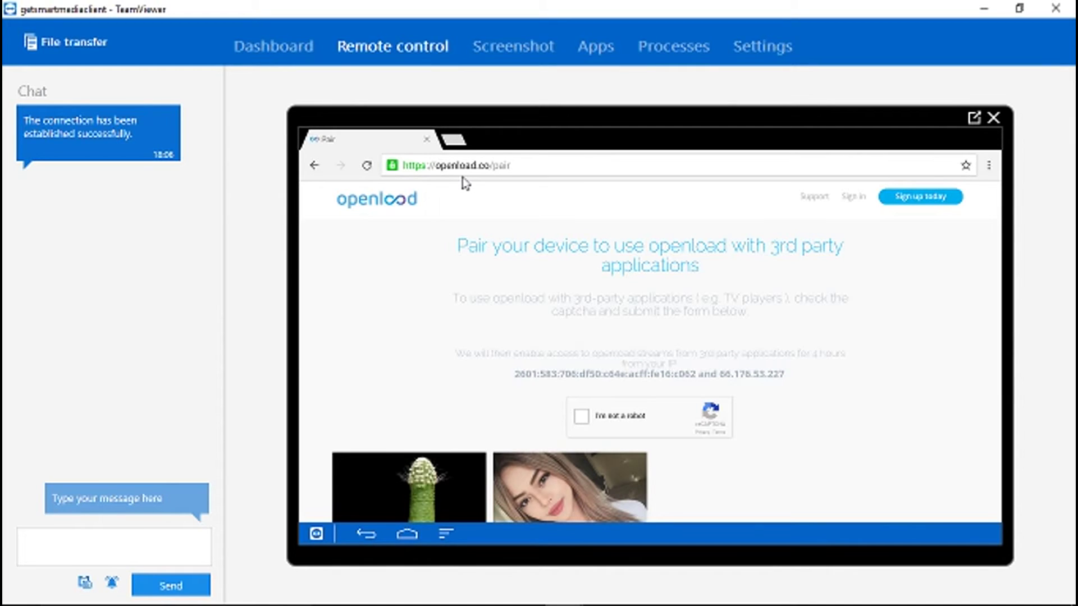
{"action": "left_click", "coordinate": [522, 169]}
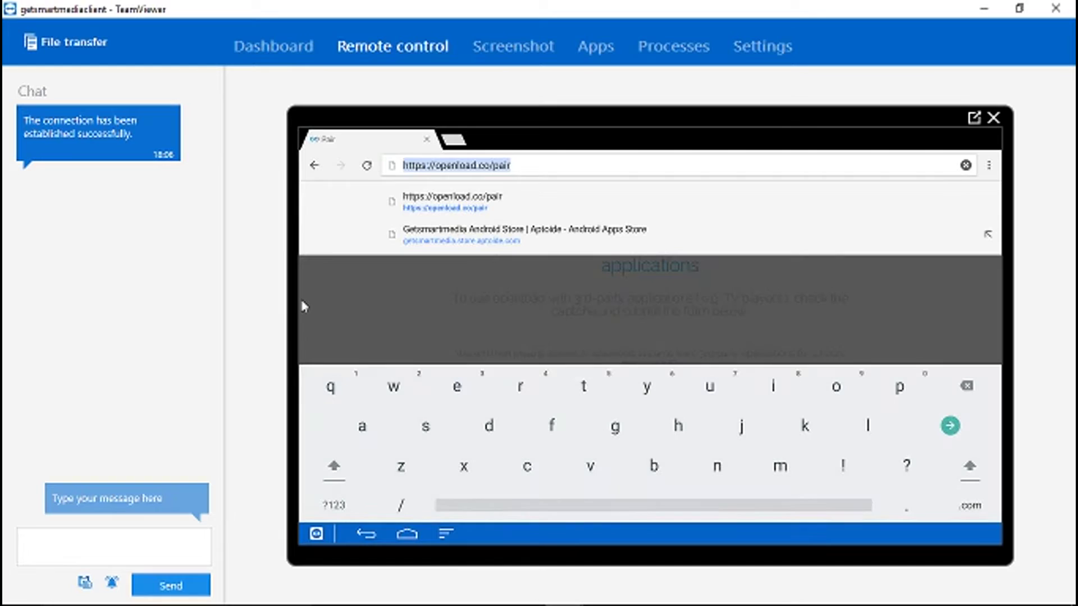
{"action": "left_click", "coordinate": [368, 311]}
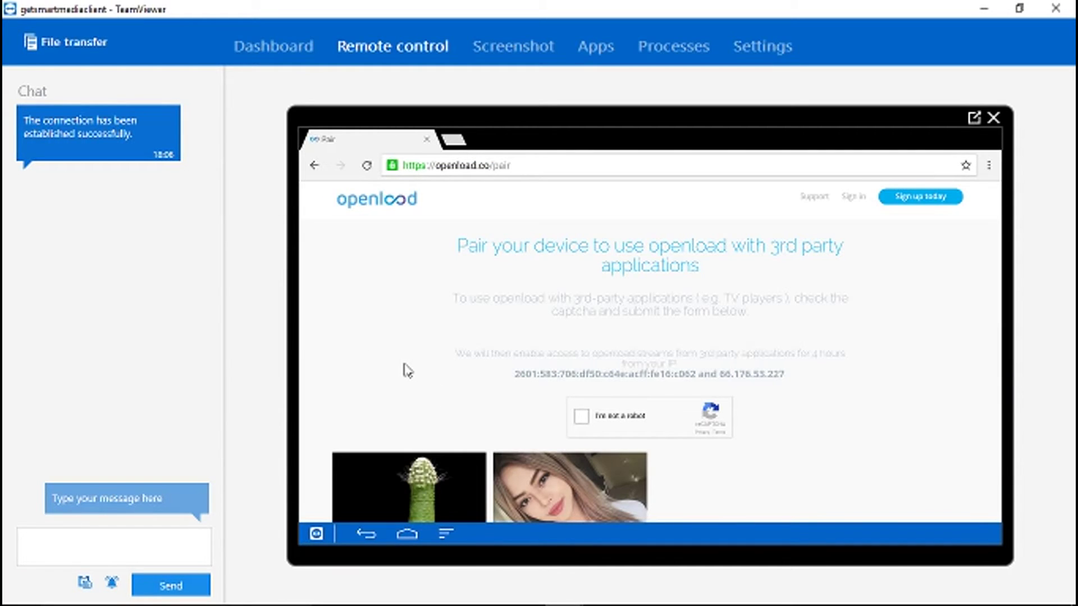
- Pass the reCAPTCHA by selecting the 2753, 17 and 51 street-number images and verifying
{"action": "left_click", "coordinate": [582, 418]}
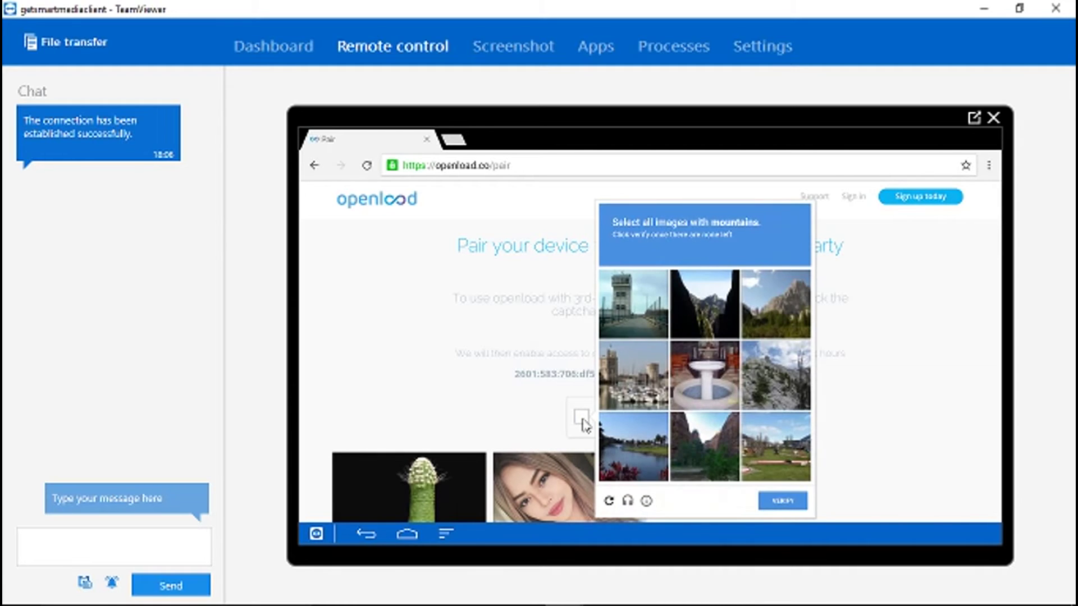
{"action": "left_click", "coordinate": [773, 507]}
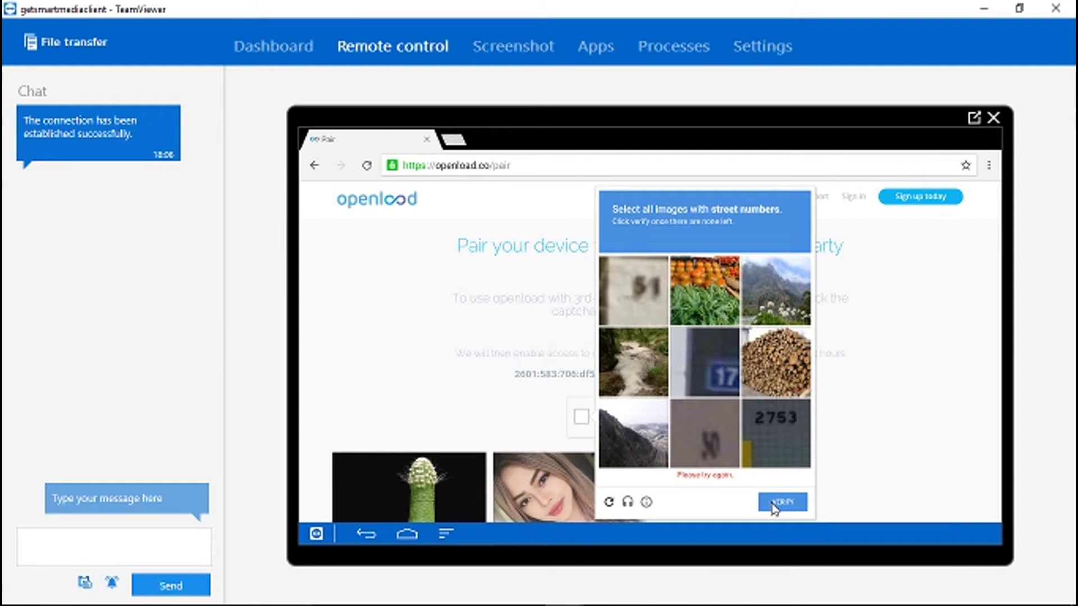
{"action": "left_click", "coordinate": [776, 454]}
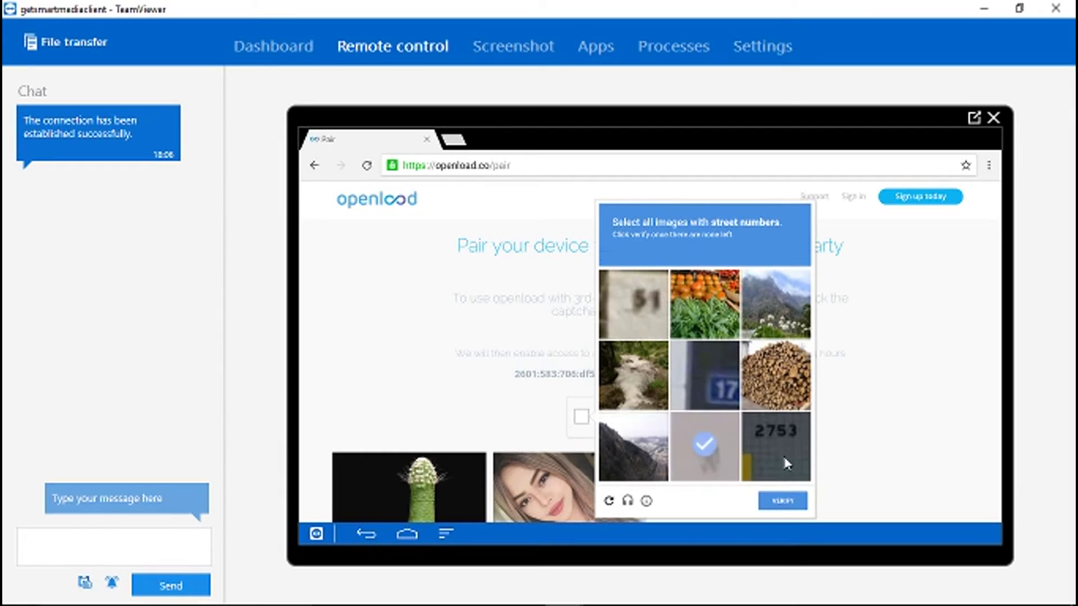
{"action": "left_click", "coordinate": [706, 385]}
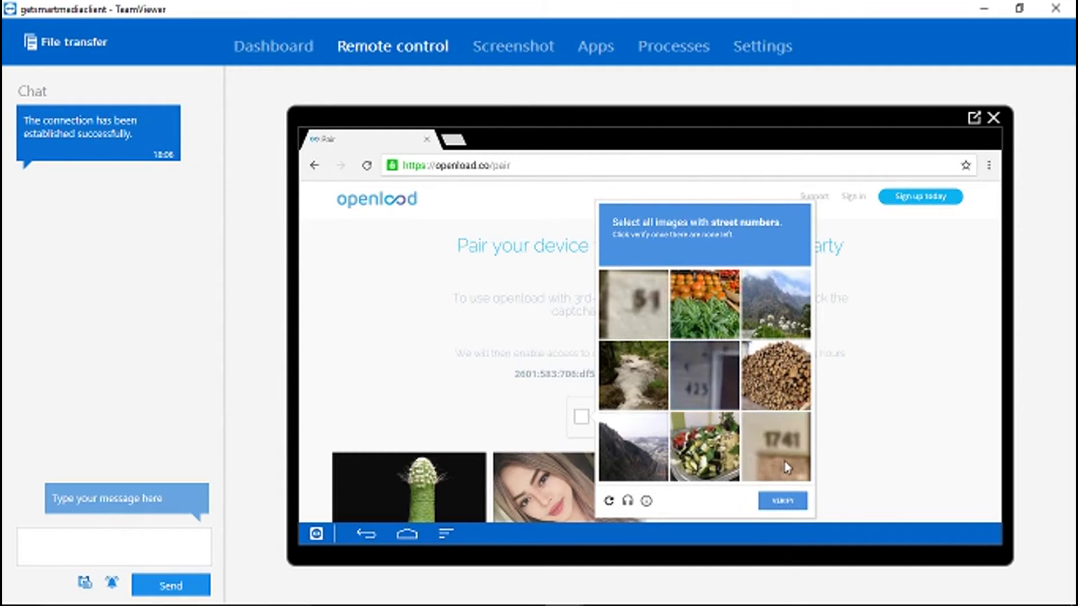
{"action": "left_click", "coordinate": [706, 375]}
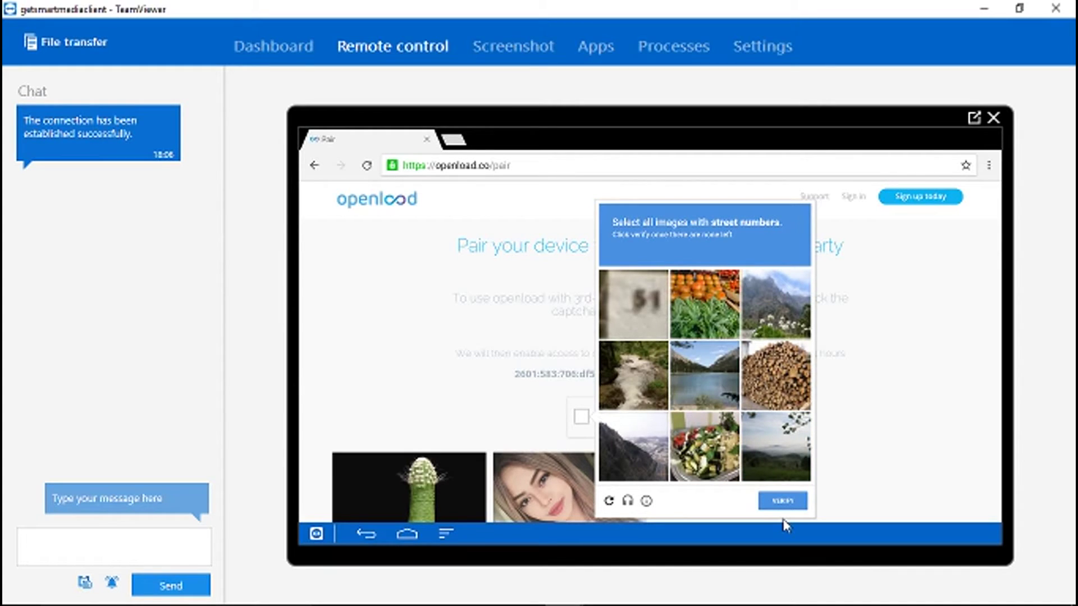
{"action": "left_click", "coordinate": [631, 317]}
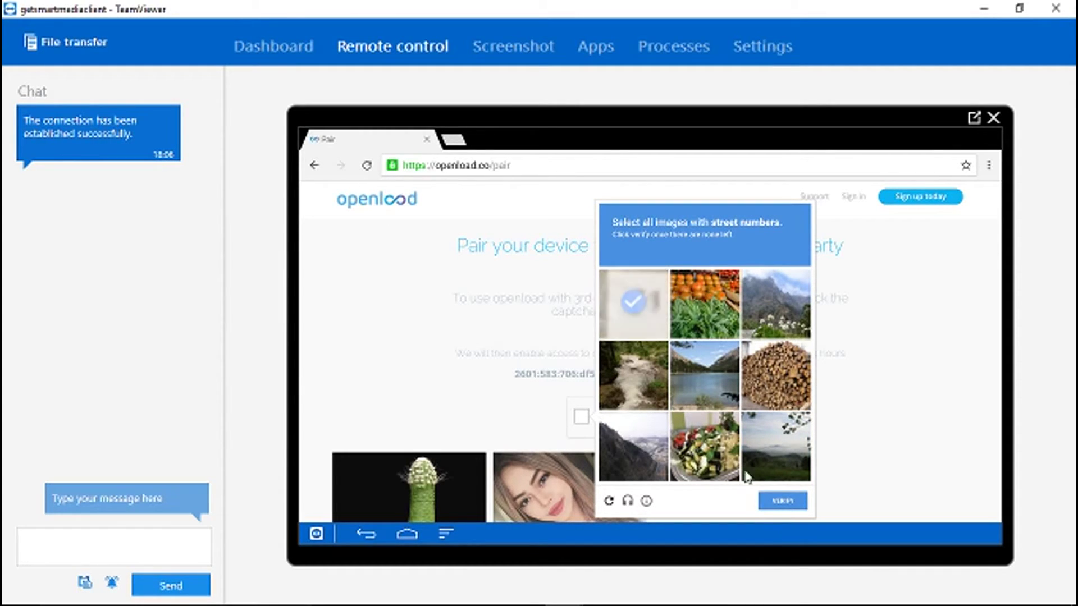
{"action": "left_click", "coordinate": [783, 507]}
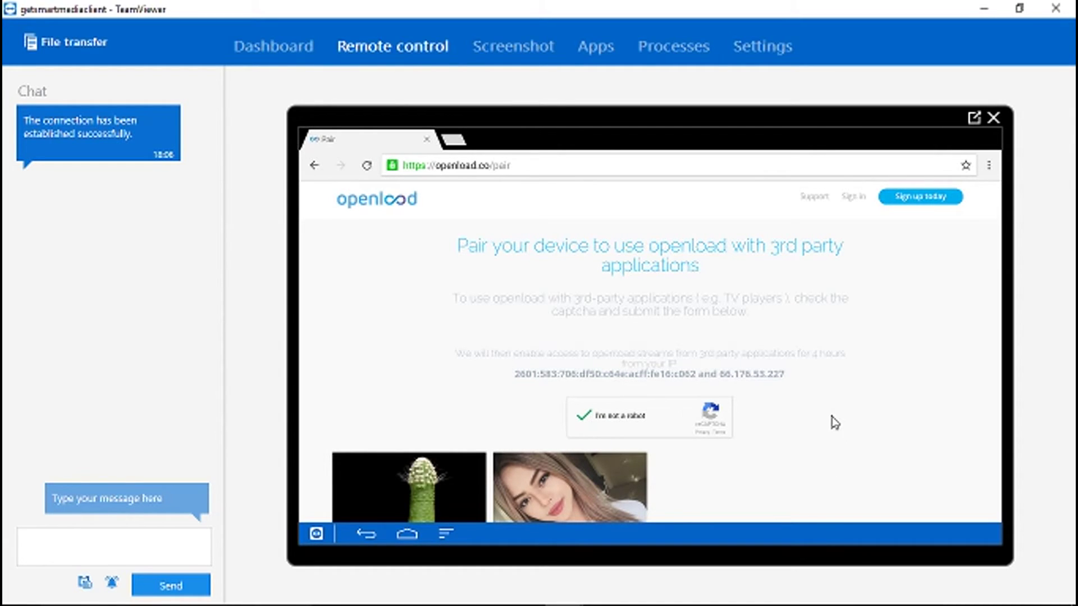
- Pair the box with openload, close the fake update tab, and refresh to see 'Pairing successful!'
{"action": "left_click_drag", "start_coordinate": [834, 400], "coordinate": [829, 183]}
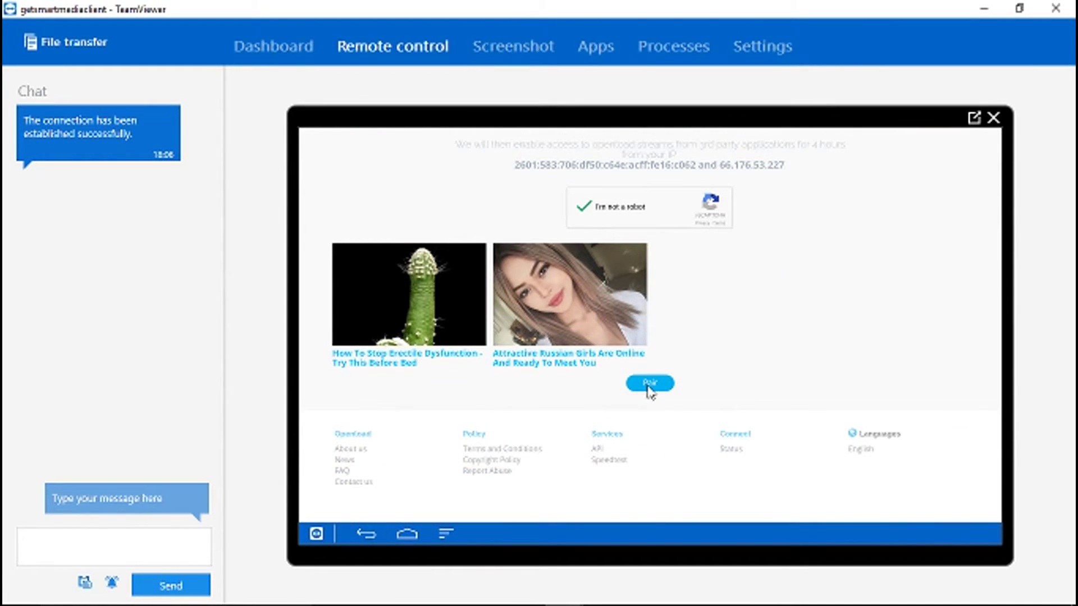
{"action": "left_click", "coordinate": [648, 384]}
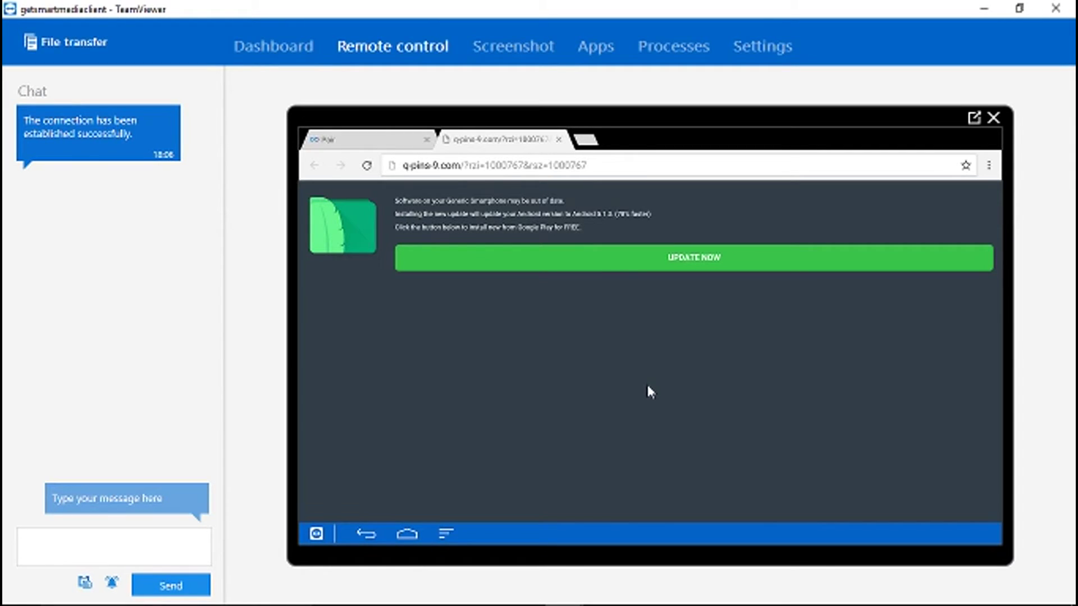
{"action": "left_click", "coordinate": [559, 140]}
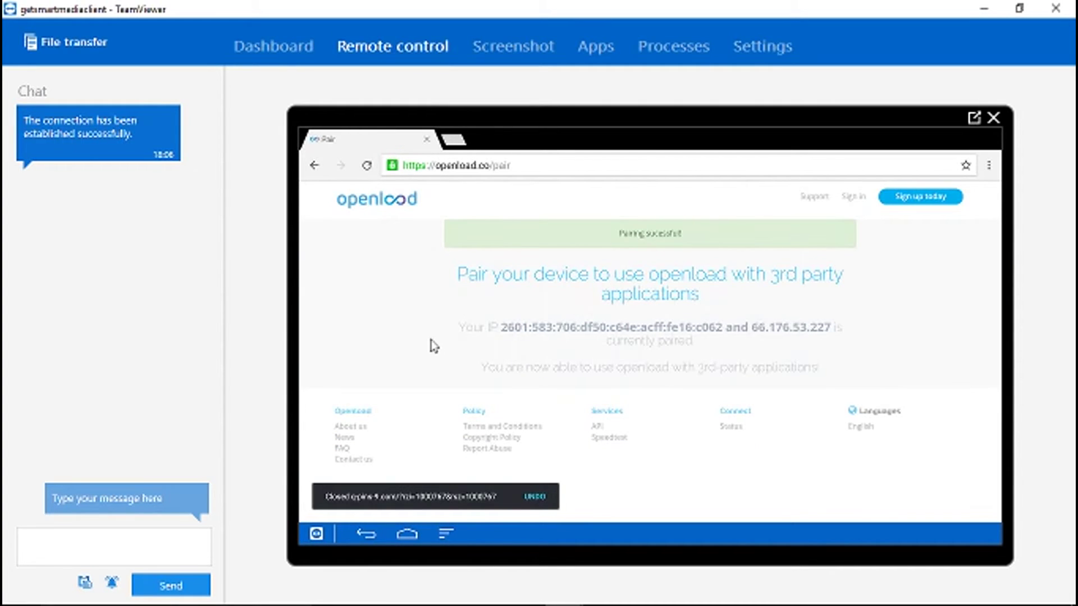
{"action": "left_click_drag", "start_coordinate": [424, 381], "coordinate": [403, 452]}
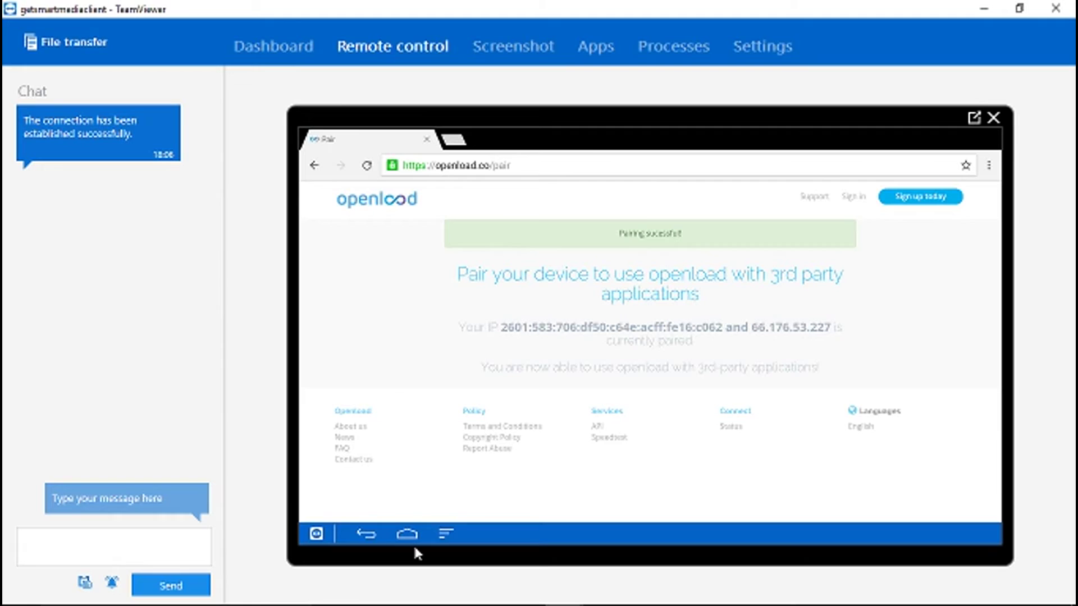
- Go to the box's home screen, open TeamViewer QuickSupport, then return to the launcher app list
{"action": "left_click", "coordinate": [410, 536]}
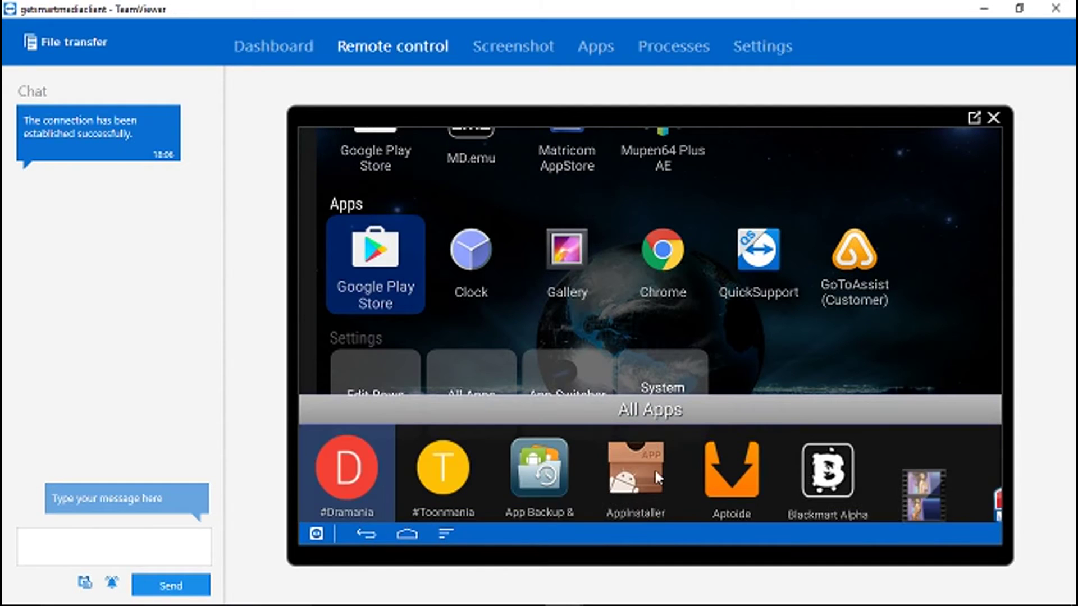
{"action": "left_click", "coordinate": [755, 253]}
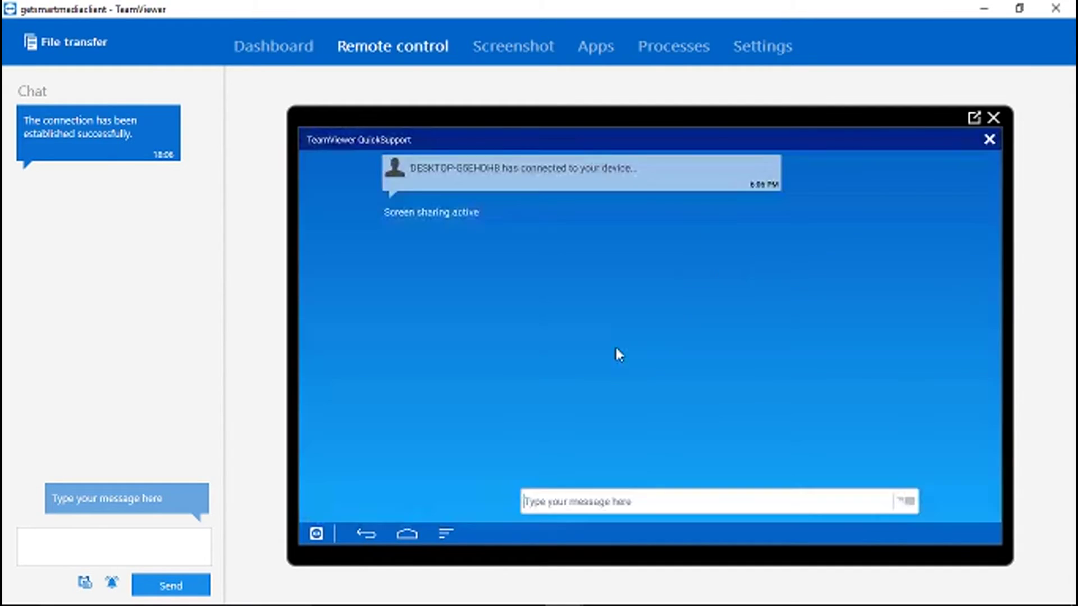
{"action": "left_click", "coordinate": [410, 535]}
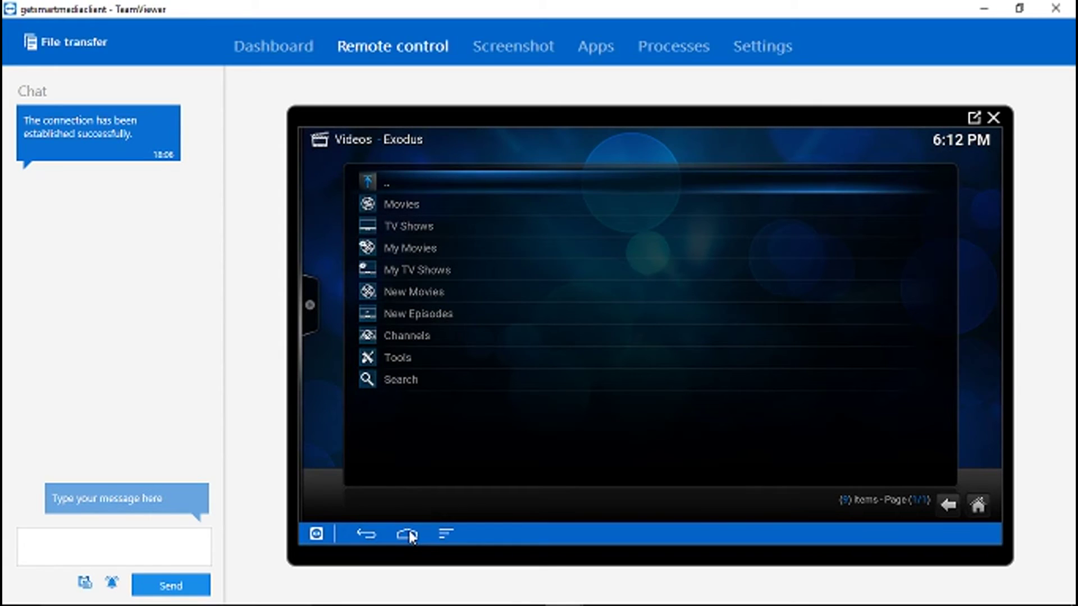
- Find sources for Clinical (2017) via Exodus Movies > Year > 2017 and scroll the results
{"action": "left_click", "coordinate": [418, 202]}
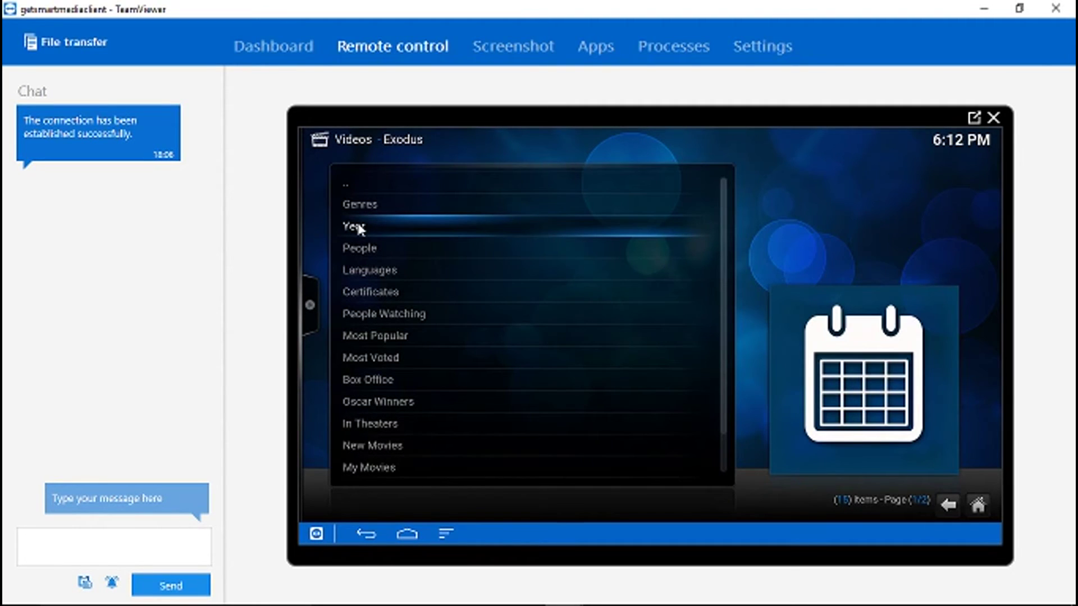
{"action": "left_click", "coordinate": [357, 227]}
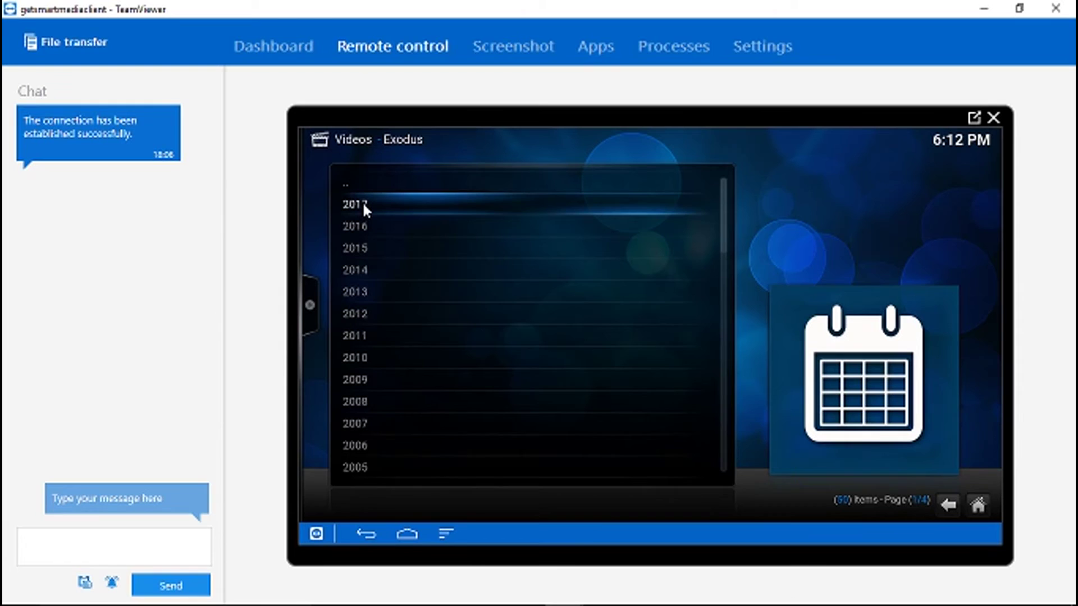
{"action": "left_click", "coordinate": [363, 206]}
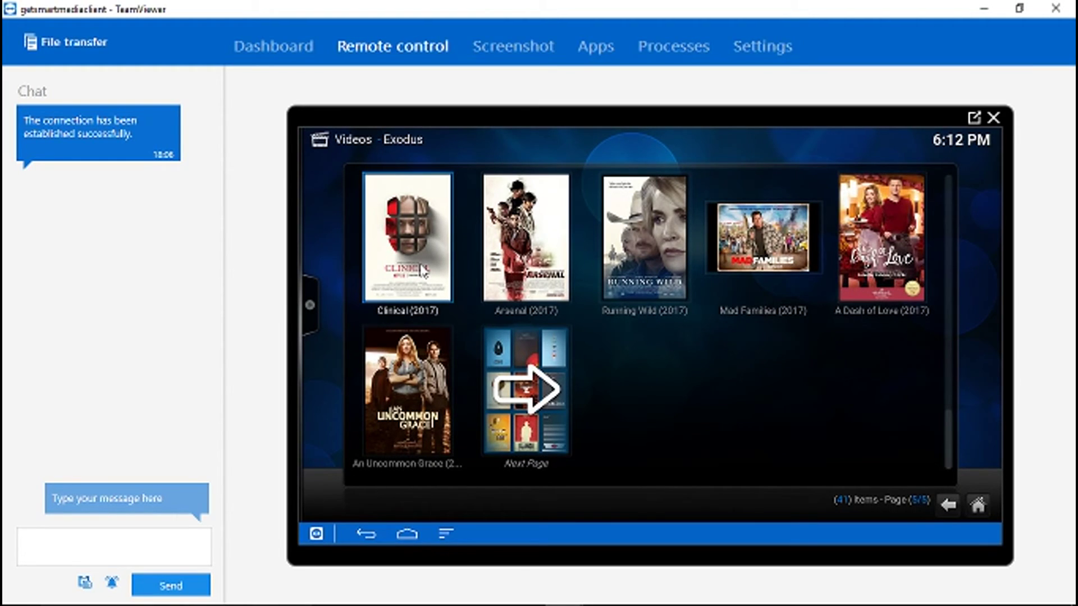
{"action": "left_click", "coordinate": [422, 272]}
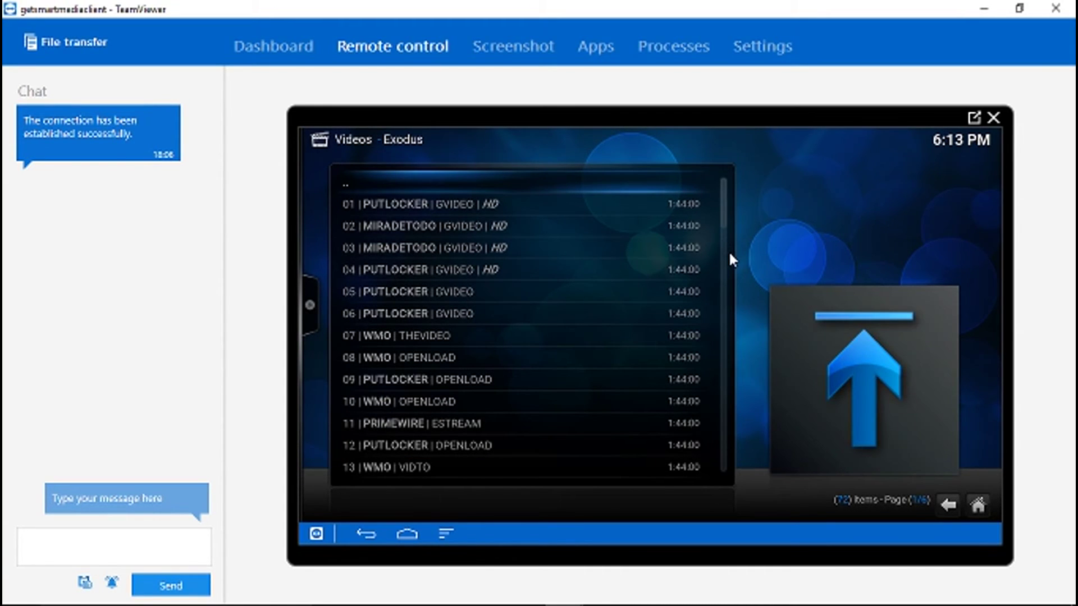
{"action": "scroll", "coordinate": [724, 255], "scroll_direction": "down", "scroll_amount": 12}
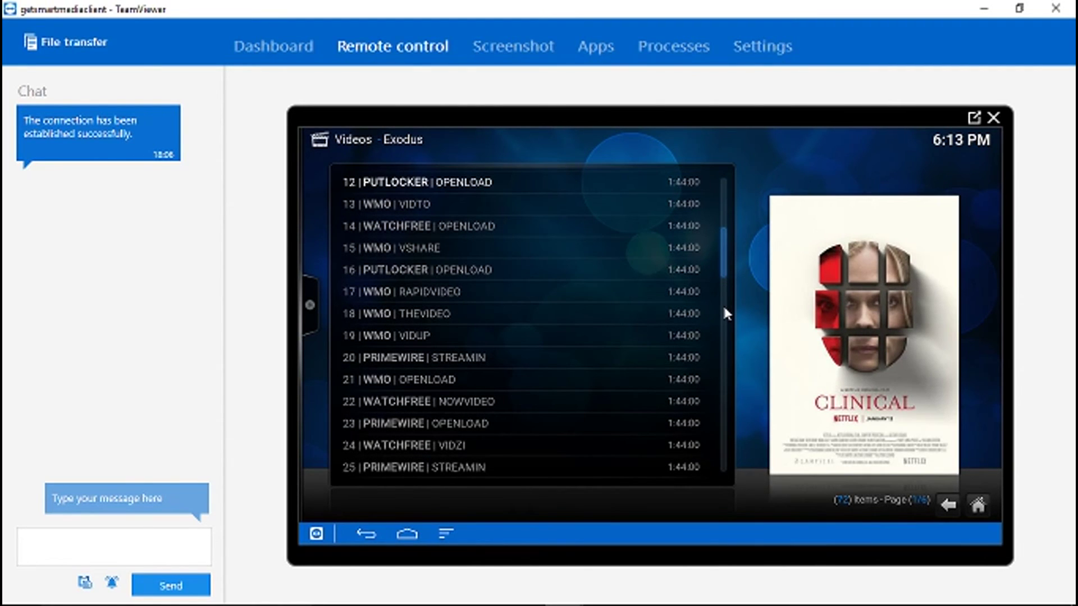
{"action": "scroll", "coordinate": [724, 309], "scroll_direction": "down", "scroll_amount": 13}
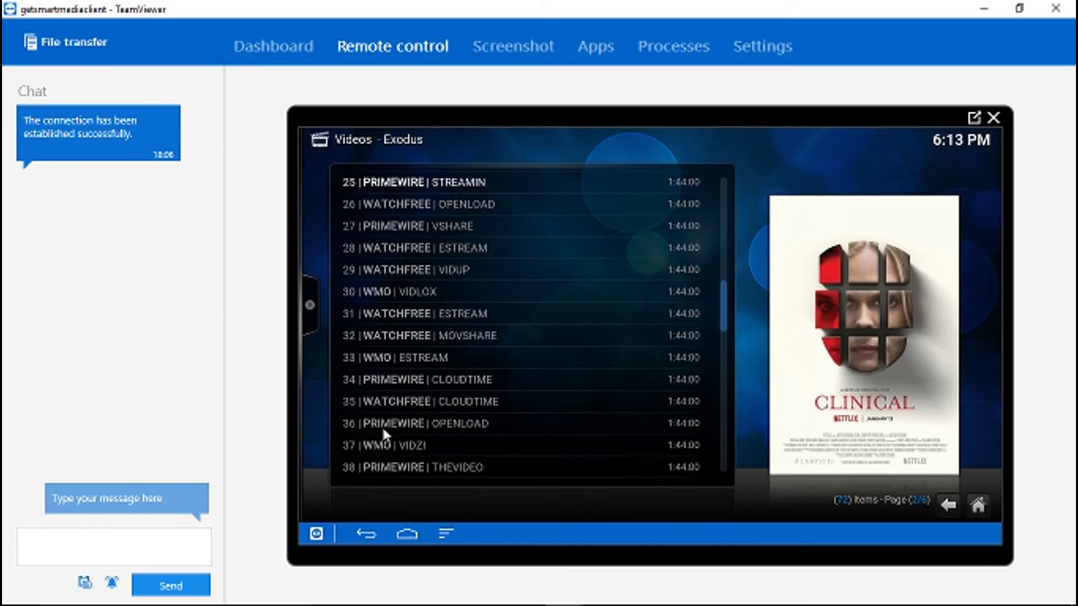
- Try source 26 WATCHFREE OPENLOAD, then launch Ultimate Whitecream from the Videos Add-ons list
{"action": "left_click", "coordinate": [468, 212]}
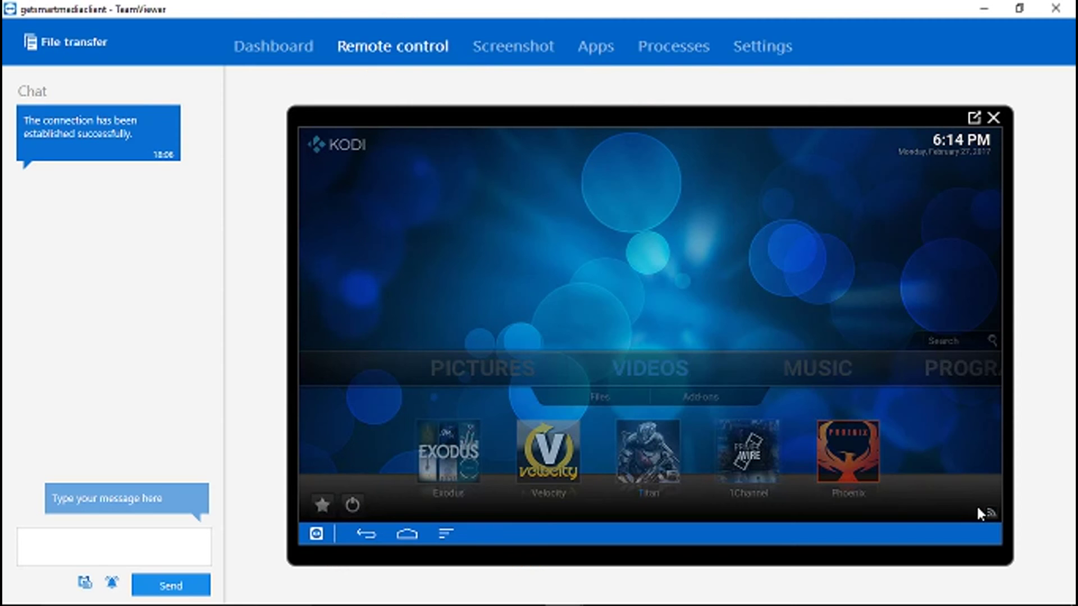
{"action": "left_click", "coordinate": [694, 394]}
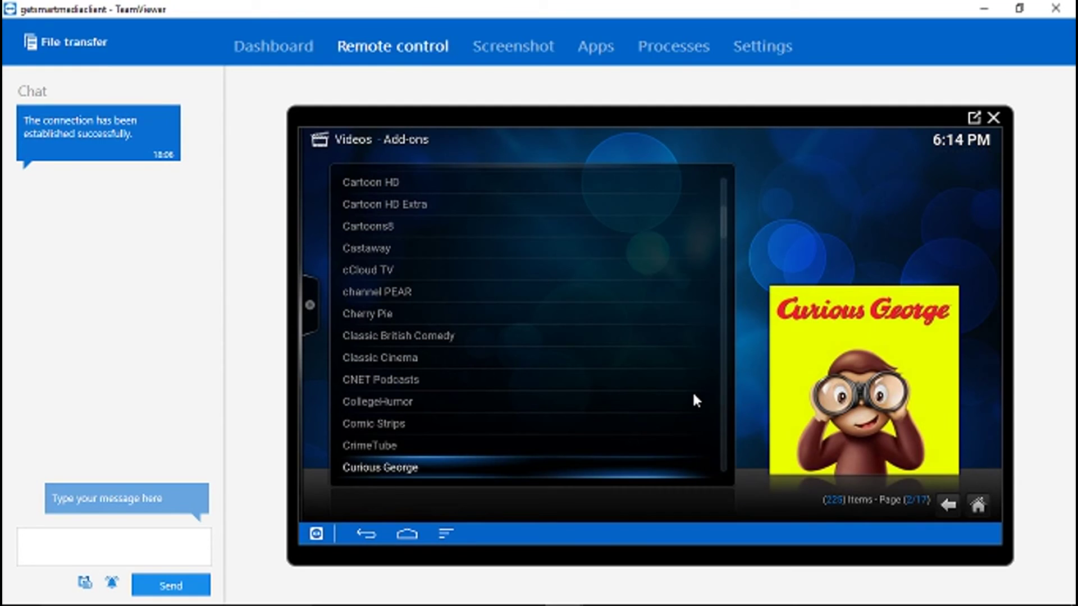
{"action": "left_click", "coordinate": [721, 441]}
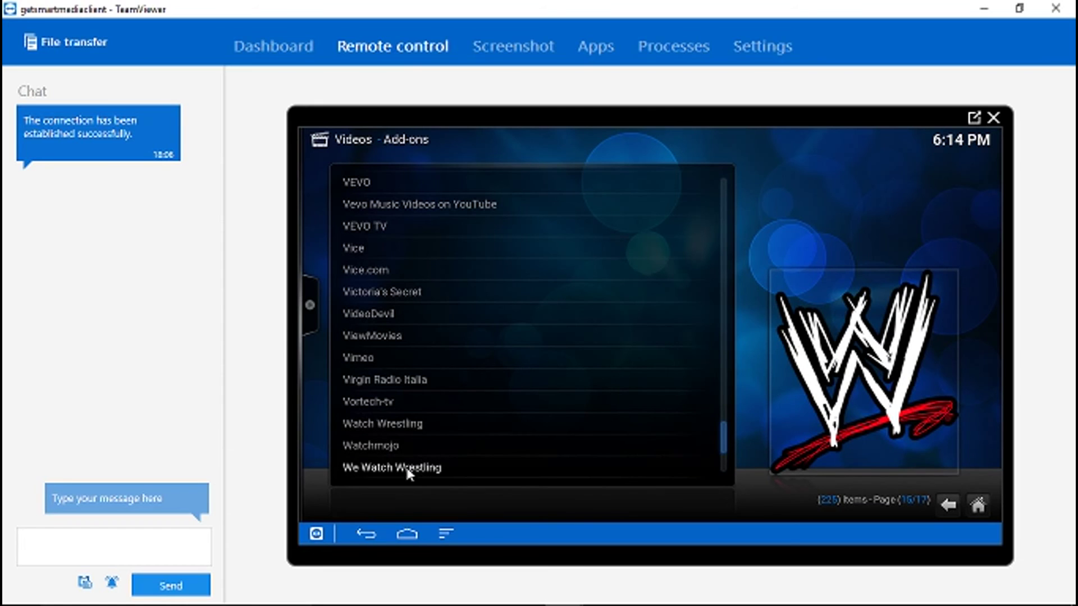
{"action": "scroll", "coordinate": [477, 297], "scroll_direction": "up", "scroll_amount": 10}
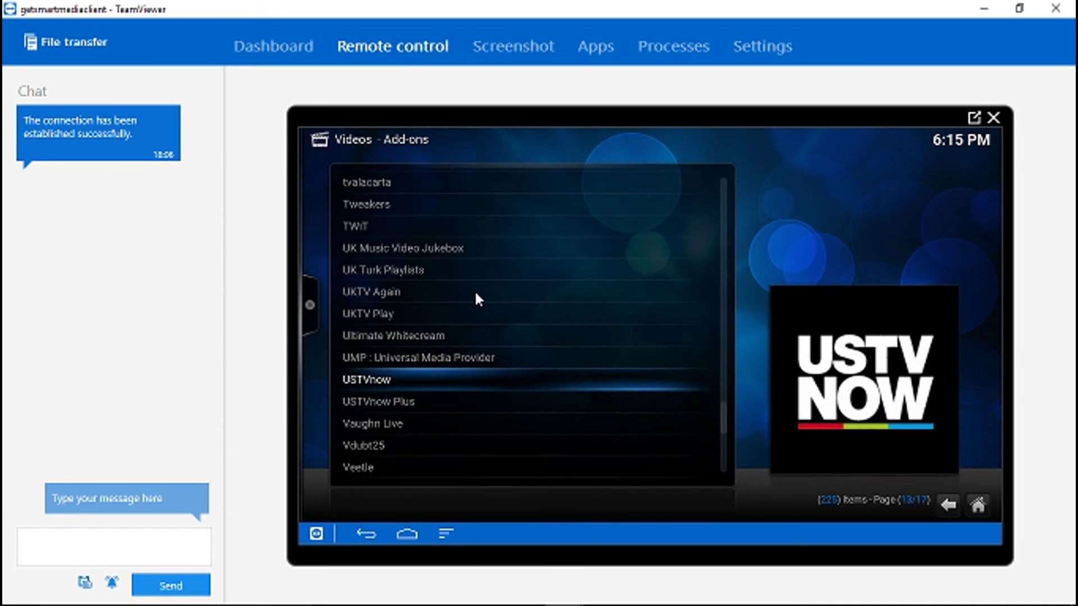
{"action": "left_click", "coordinate": [395, 335]}
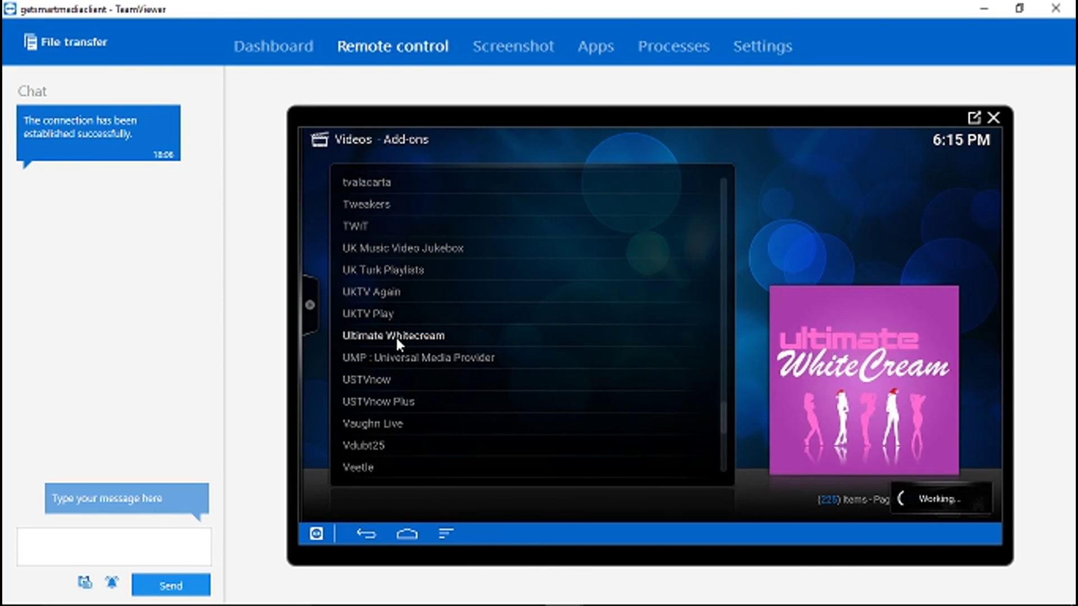